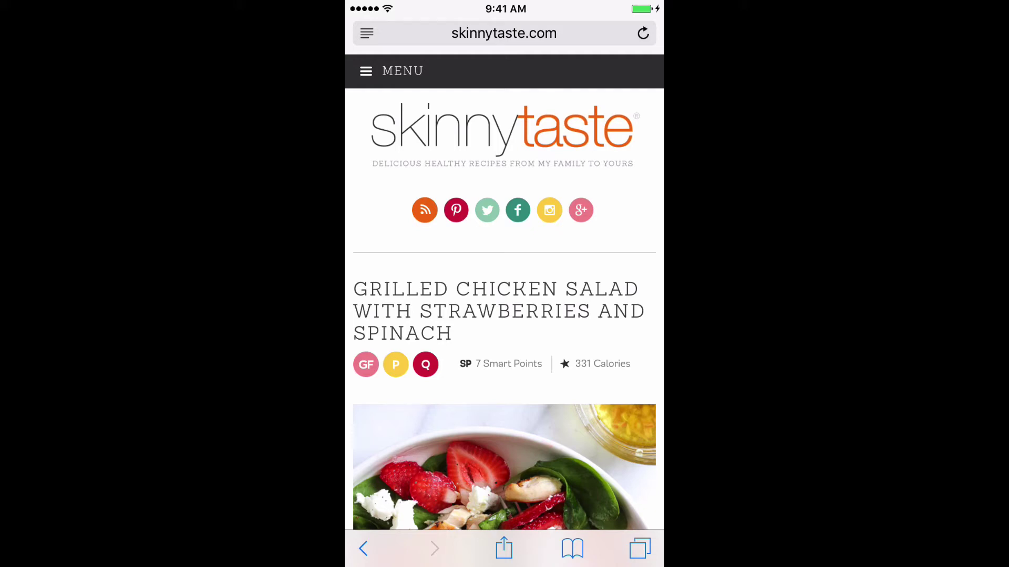
# Open the recipe page's share sheet and expand More to show the full Activities list.
pyautogui.click(504, 548)
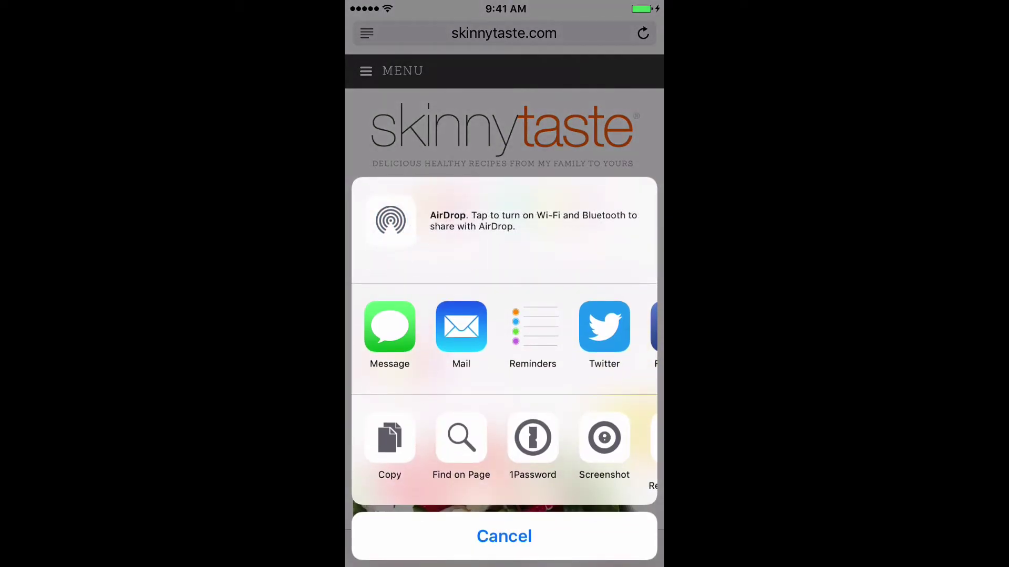
pyautogui.hscroll(5, 505, 449)
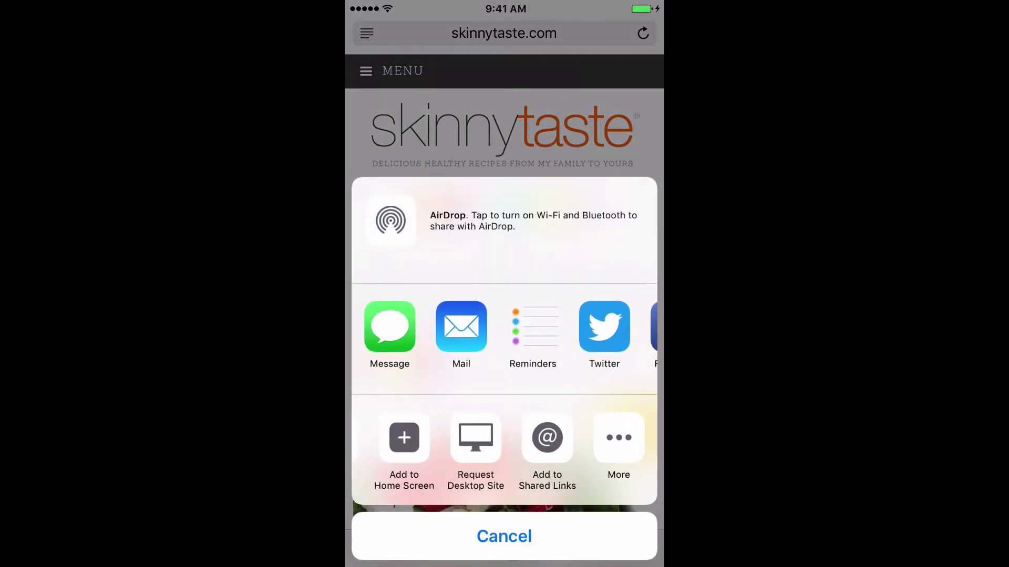
pyautogui.click(617, 438)
pyautogui.scroll(-5, 505, 315)
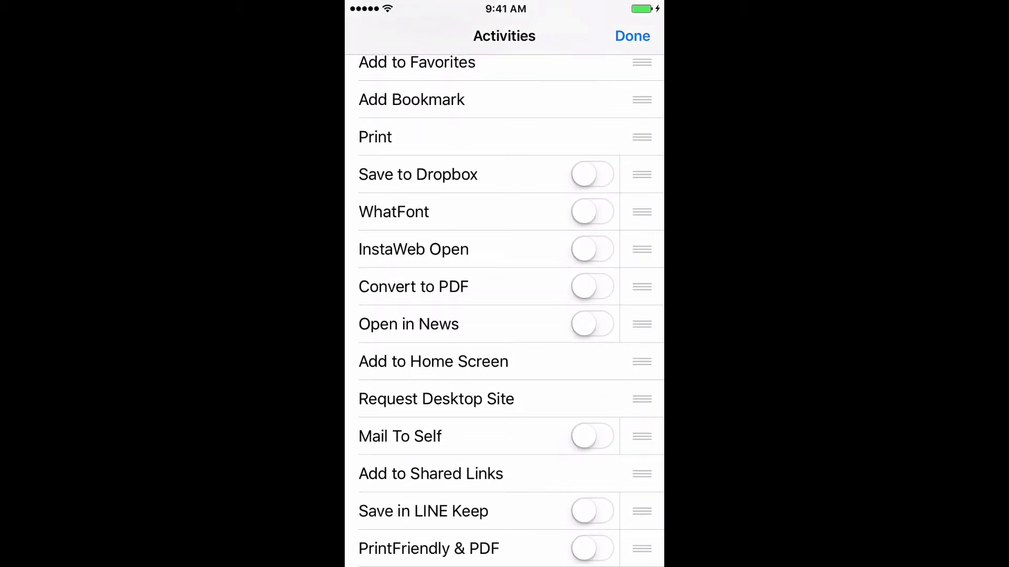
# Switch on PrintFriendly & PDF in Activities, finish editing, and dismiss the share sheet.
pyautogui.click(591, 549)
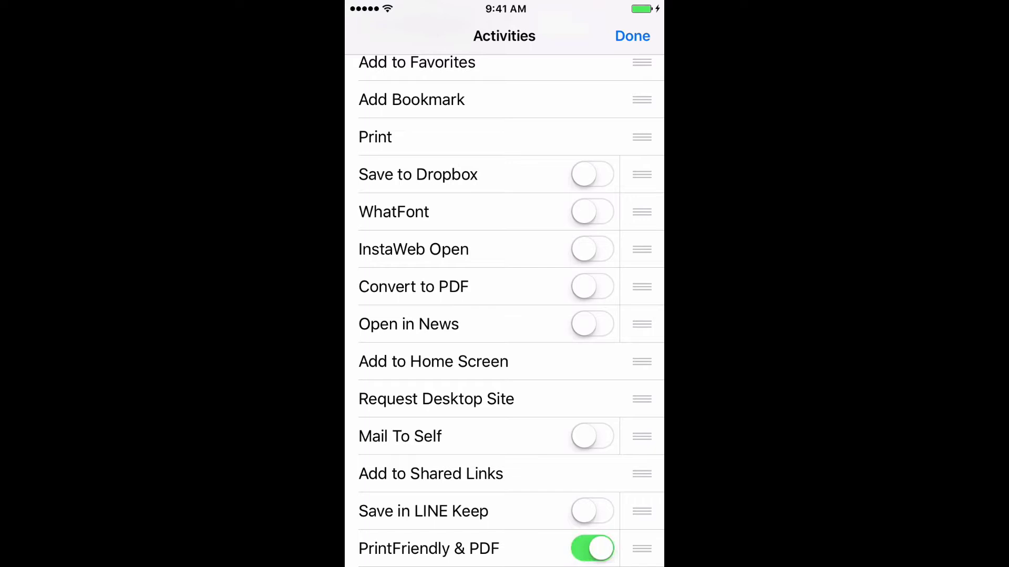
pyautogui.moveTo(641, 549); pyautogui.dragTo(641, 56)
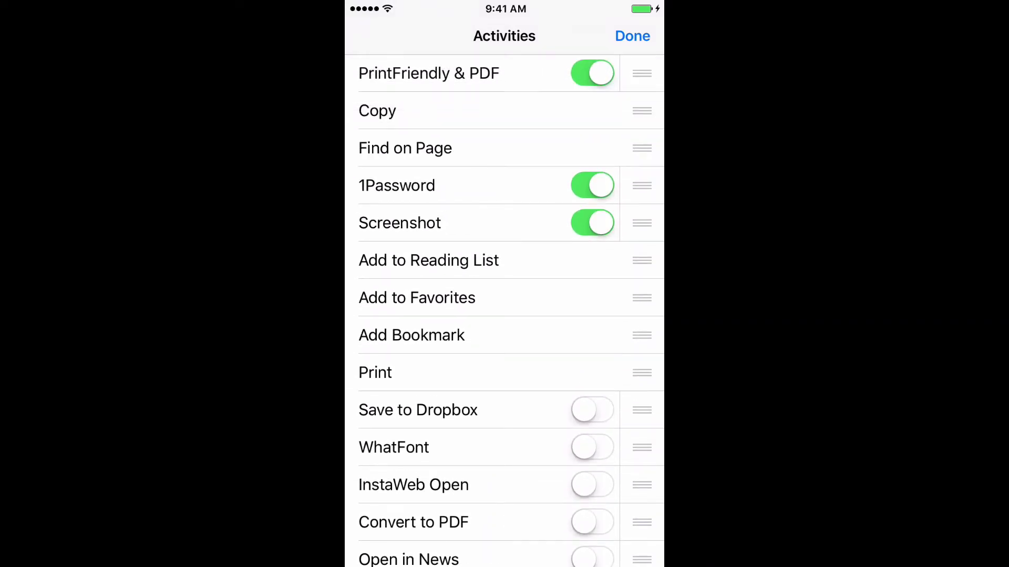
pyautogui.click(632, 35)
pyautogui.click(504, 536)
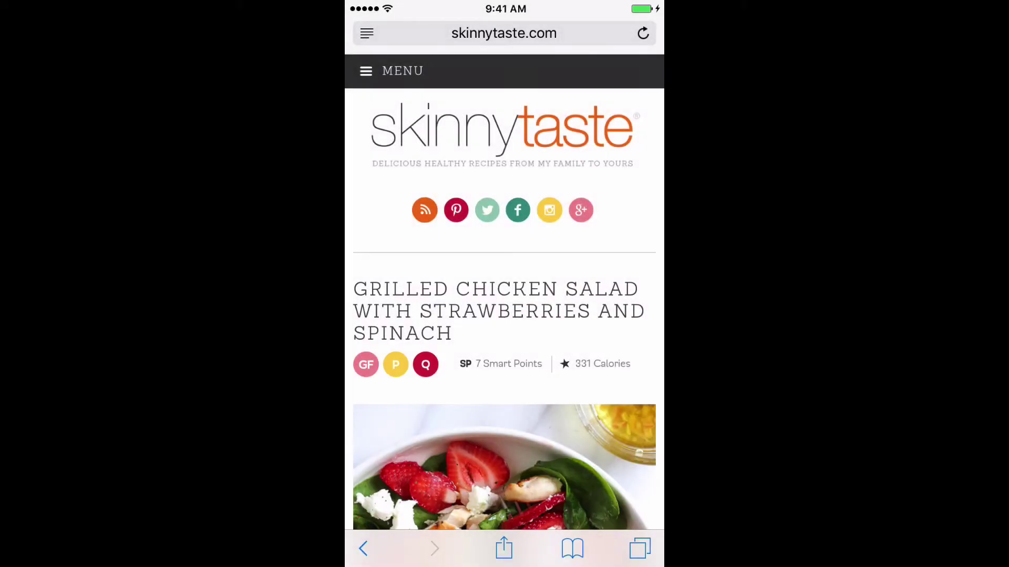
# Launch PrintFriendly & PDF from the recipe page's share sheet to show its print preview.
pyautogui.click(504, 548)
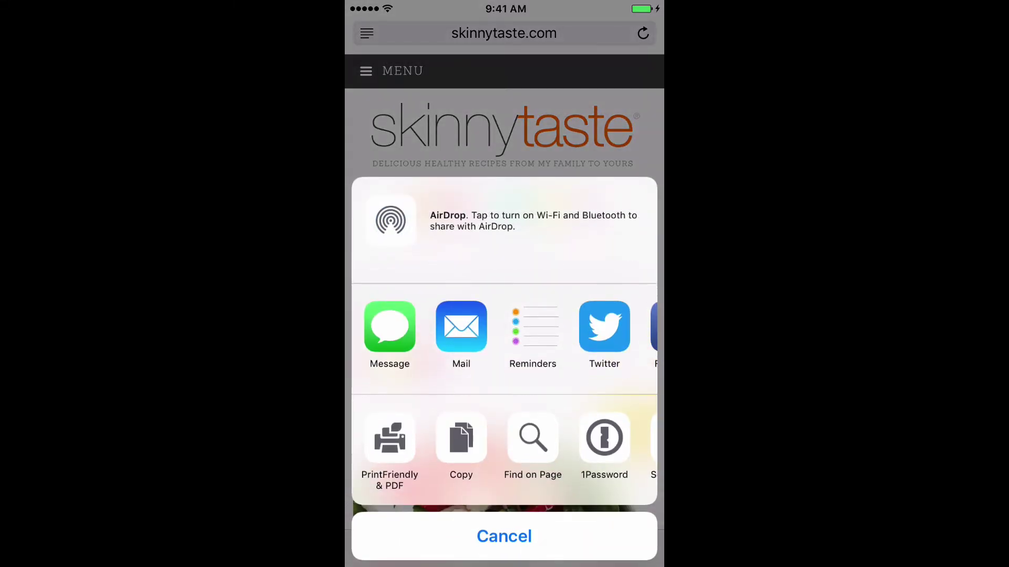
pyautogui.click(389, 450)
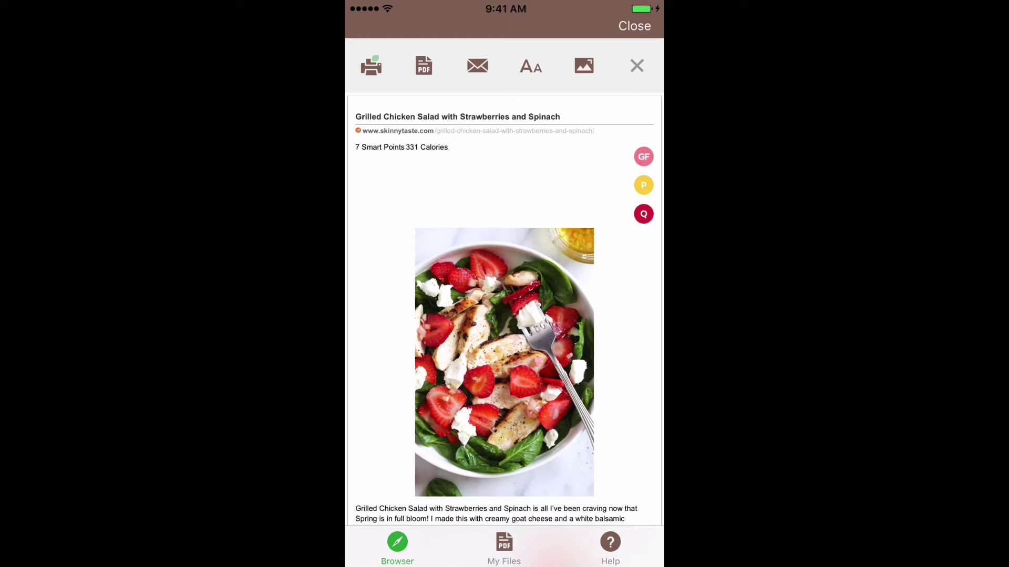
# Try a slightly larger text size, then set the recipe text size to 80%.
pyautogui.click(531, 65)
pyautogui.click(504, 323)
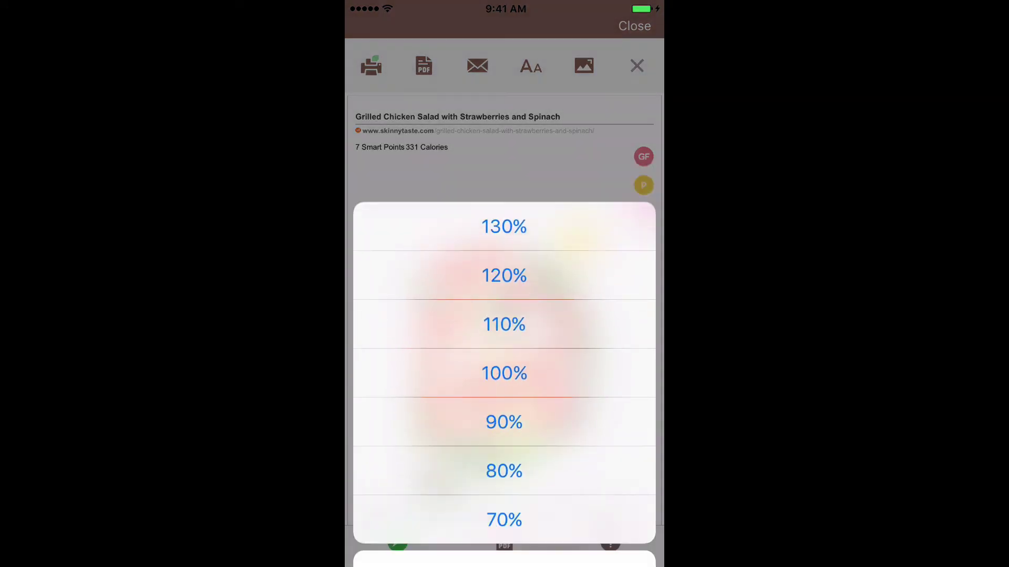
pyautogui.scroll(-5, 504, 316)
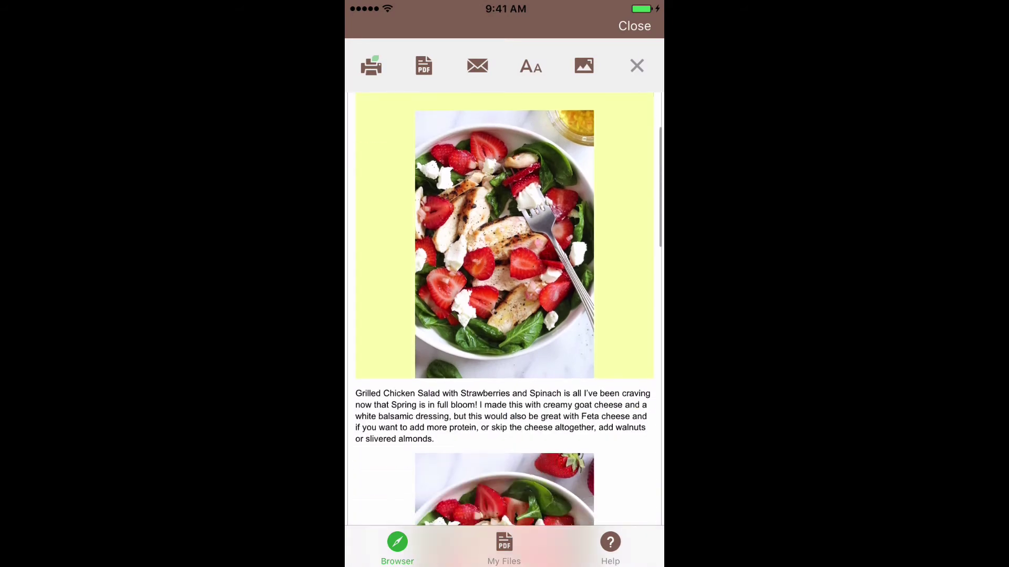
pyautogui.click(530, 65)
pyautogui.click(503, 430)
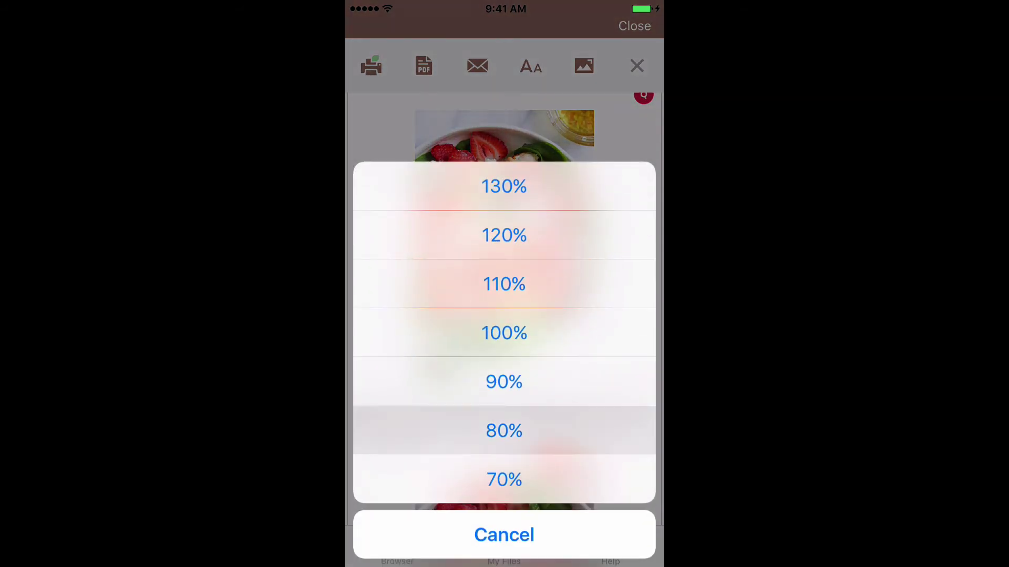
# Shrink the images to 50%, remove them, then restore the images in the preview.
pyautogui.click(583, 66)
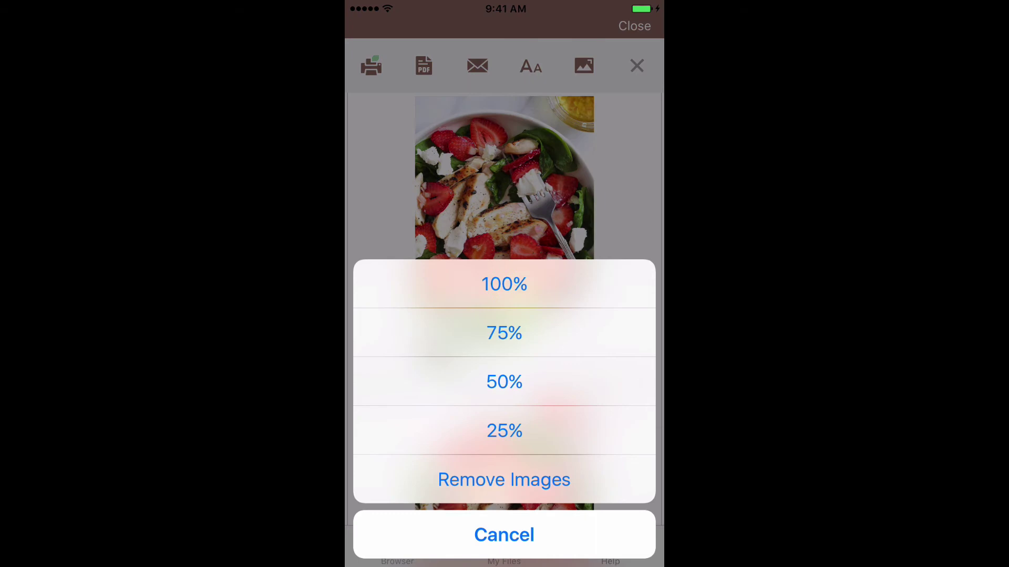
pyautogui.click(503, 381)
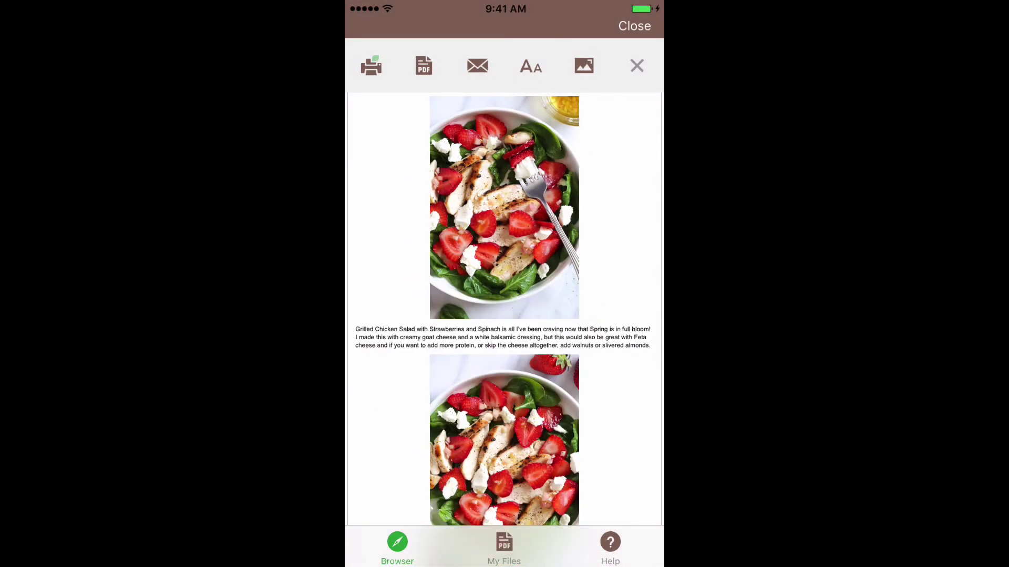
pyautogui.click(584, 66)
pyautogui.click(504, 479)
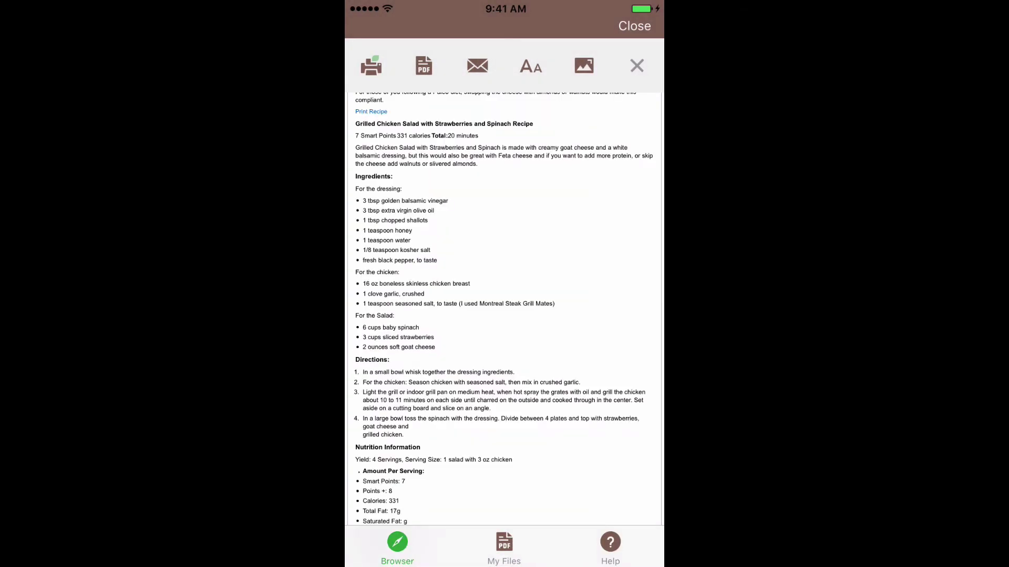
pyautogui.scroll(5, 505, 316)
pyautogui.click(583, 66)
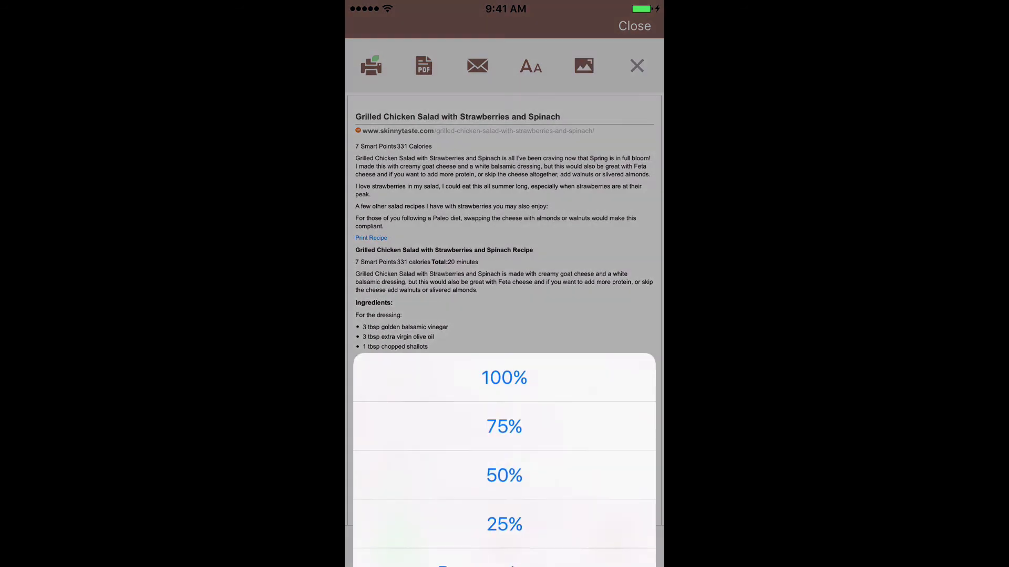
pyautogui.click(504, 284)
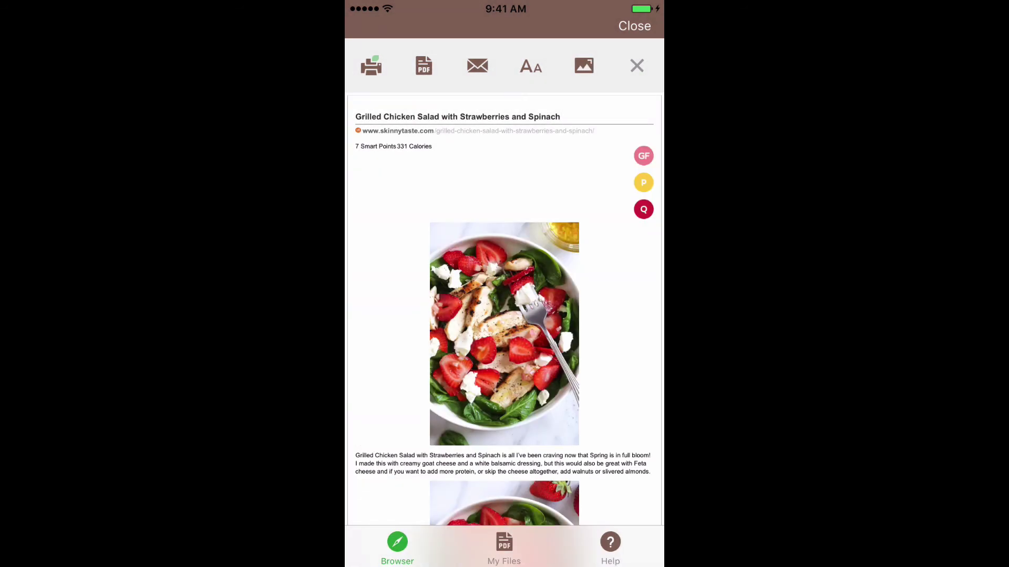
# Remove the first salad photo, intro paragraph and GF, P, Q badges, then close PrintFriendly.
pyautogui.click(503, 331)
pyautogui.click(489, 170)
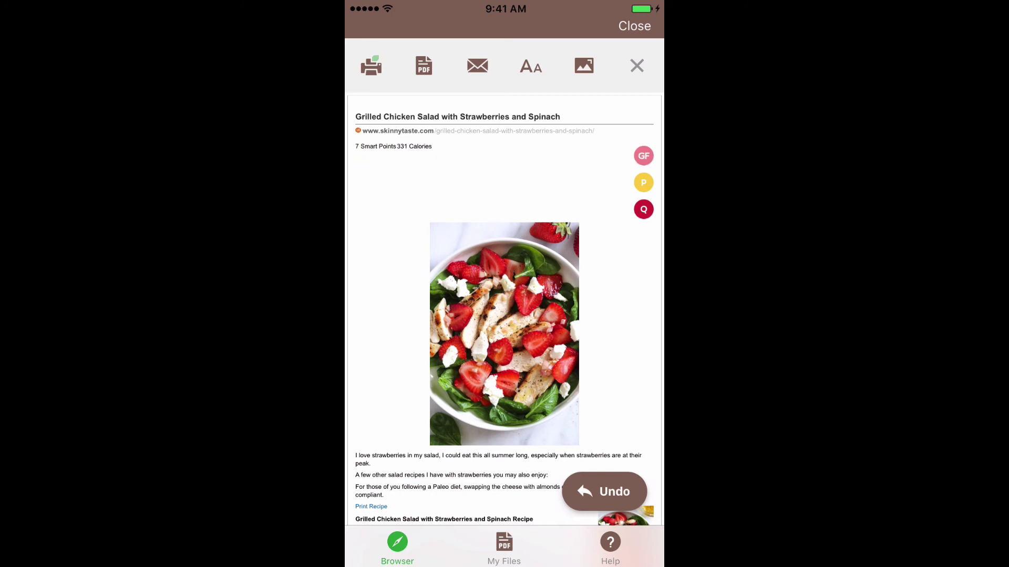
pyautogui.click(642, 182)
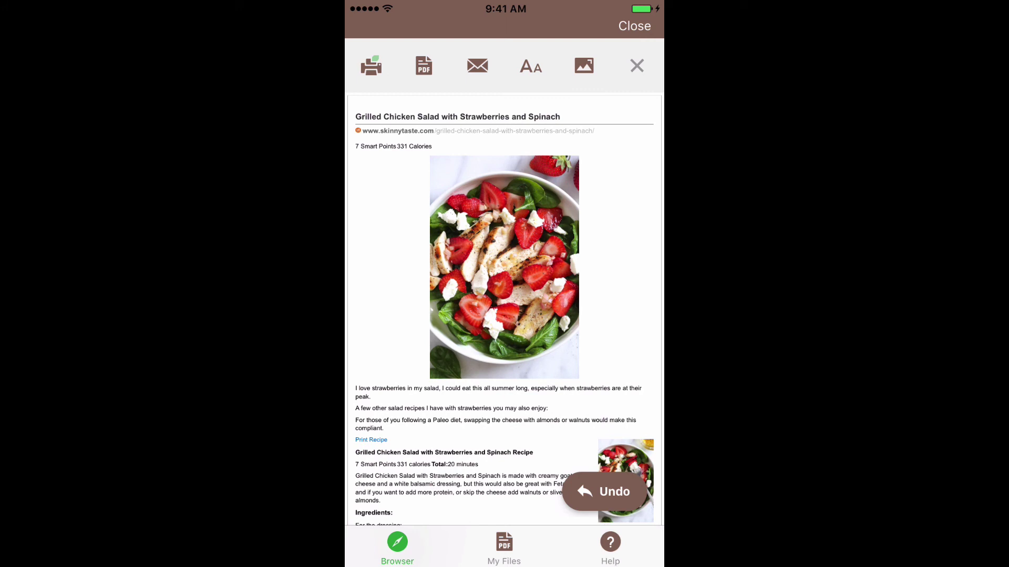
pyautogui.click(634, 26)
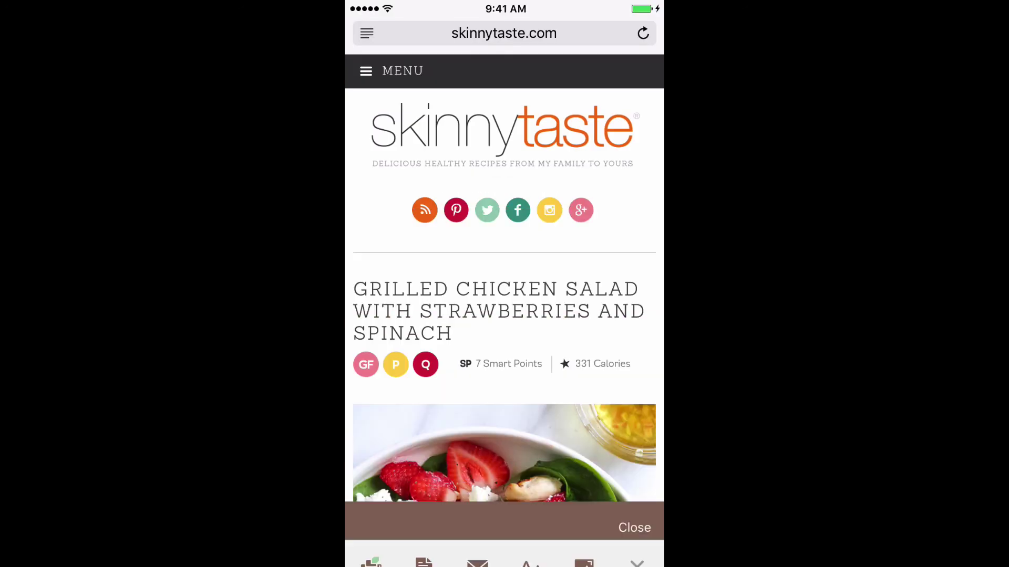